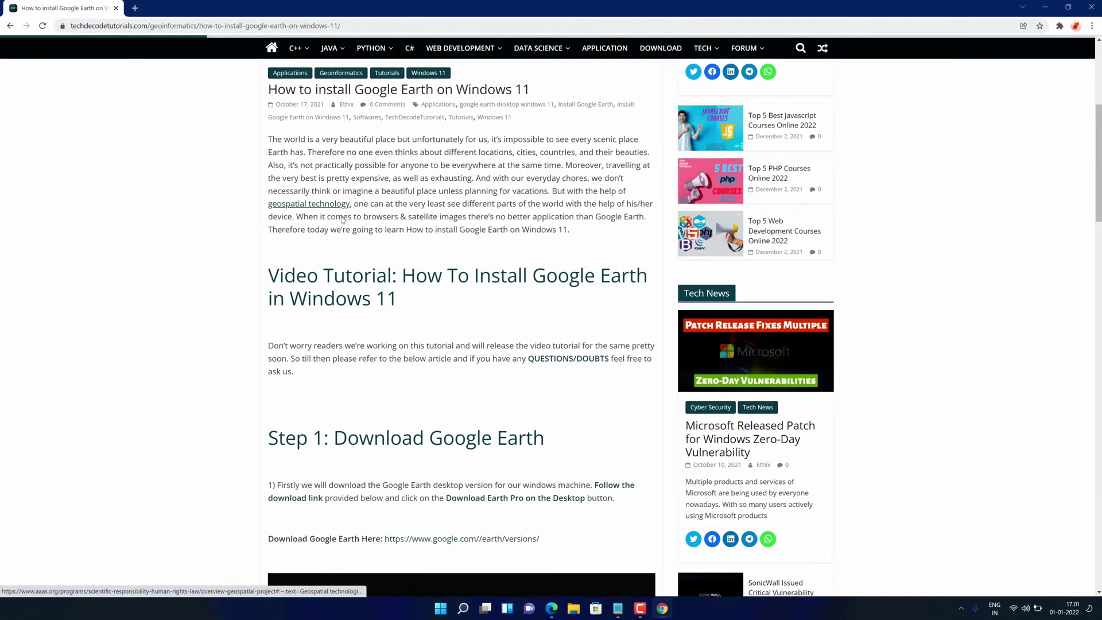
scroll(340, 222, "down", 3)
left_click_drag(262, 177, 551, 177)
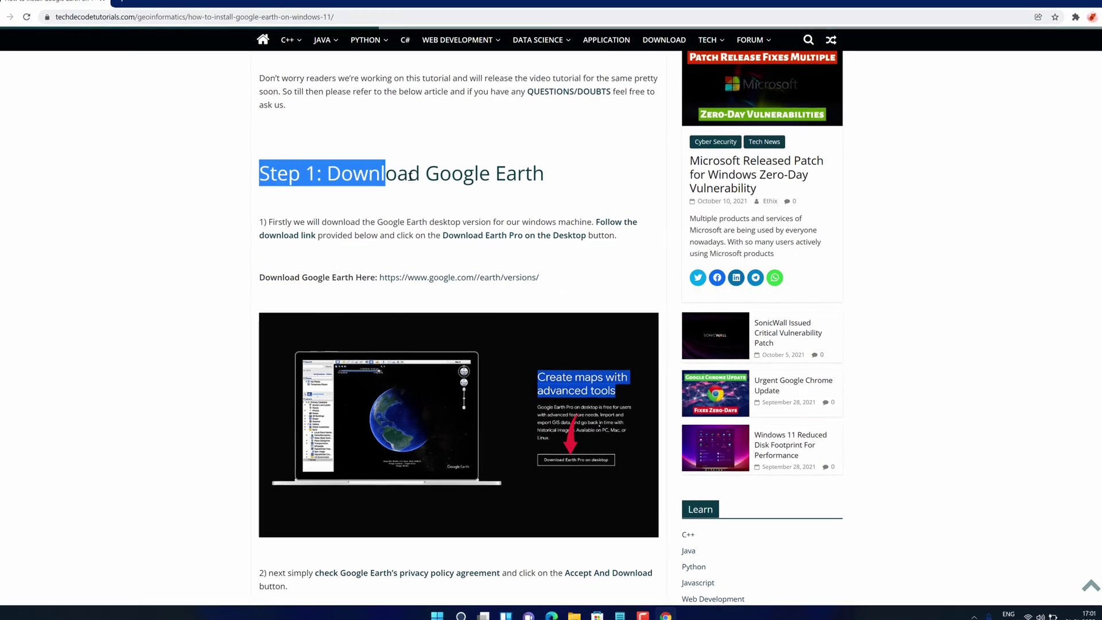
scroll(505, 226, "down", 8)
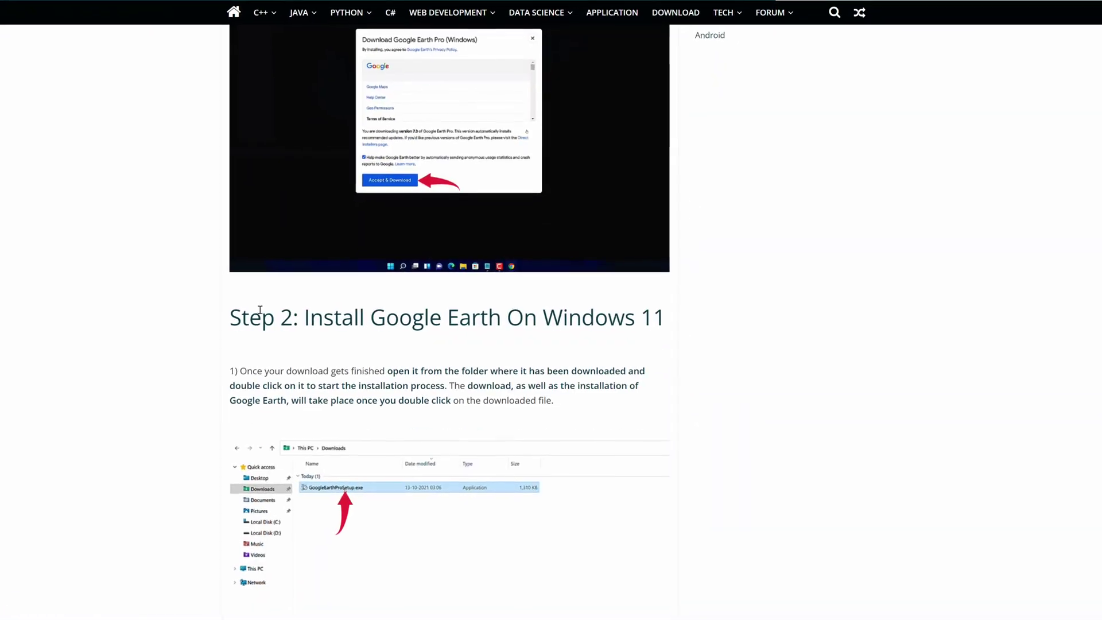
left_click_drag(222, 318, 667, 318)
scroll(517, 345, "down", 5)
scroll(517, 345, "down", 5)
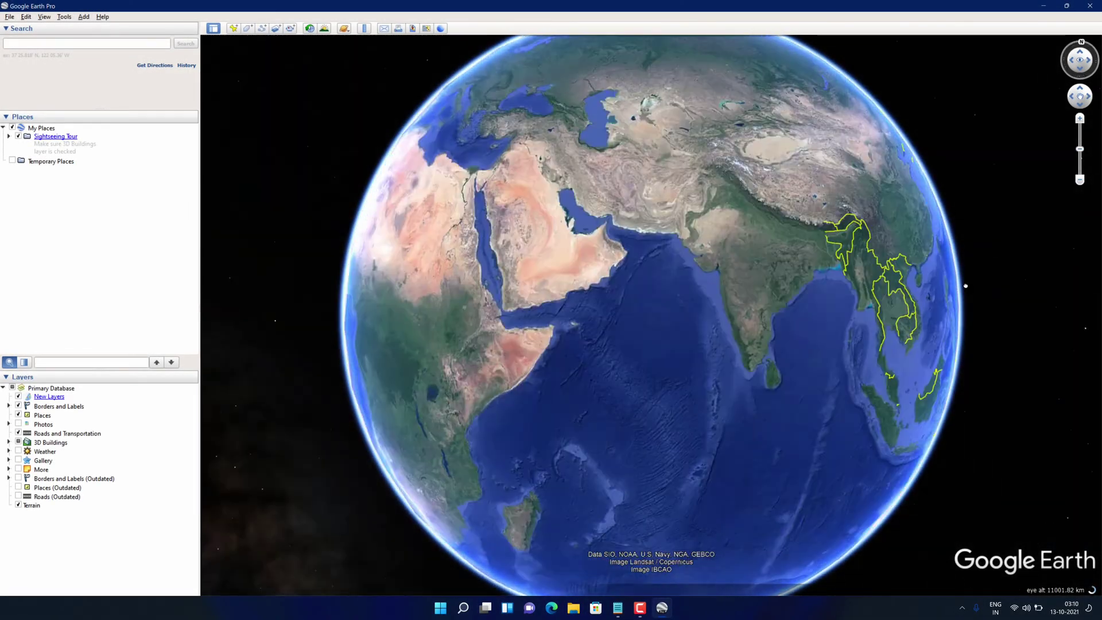
Step: Copy the Earth_Win11 short link from Notepad and load it in Chrome
left_click_drag(966, 287, 917, 340)
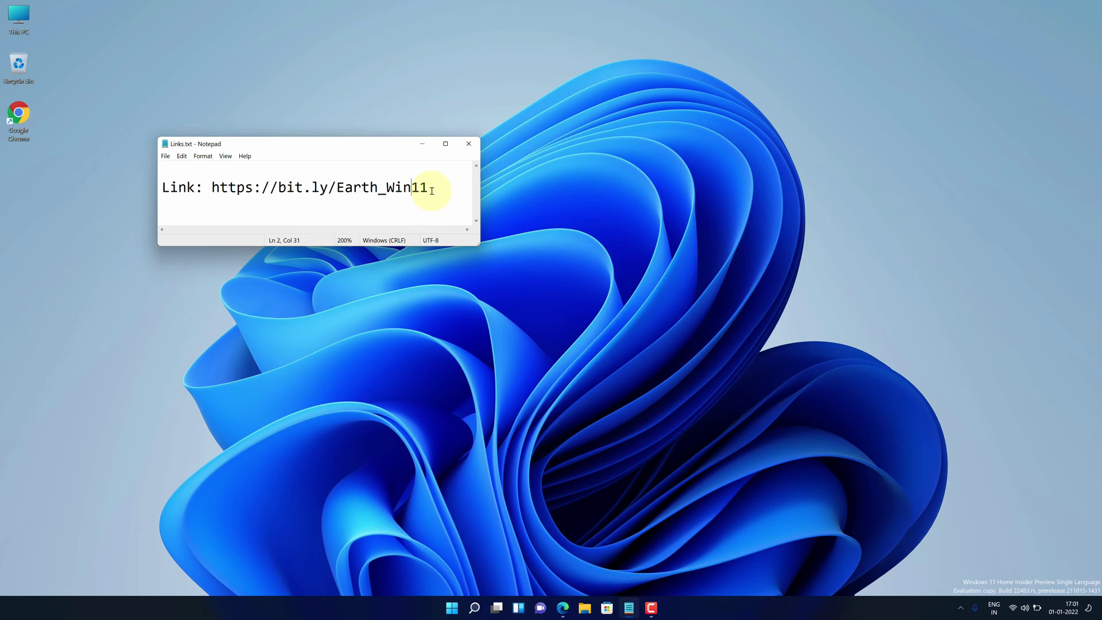
right_click(216, 189)
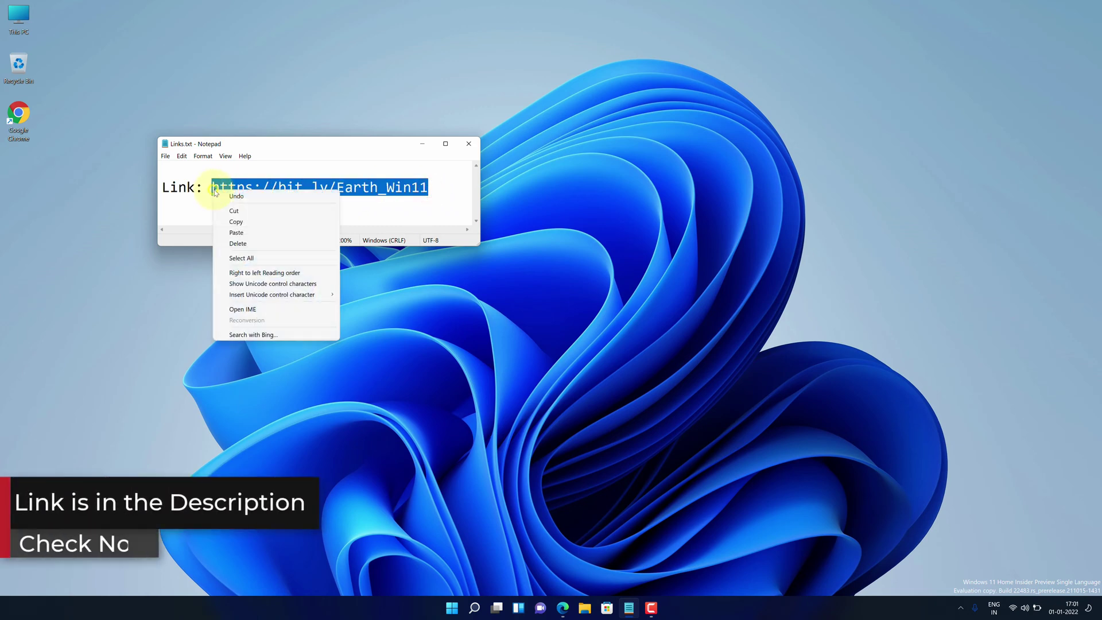
left_click(227, 221)
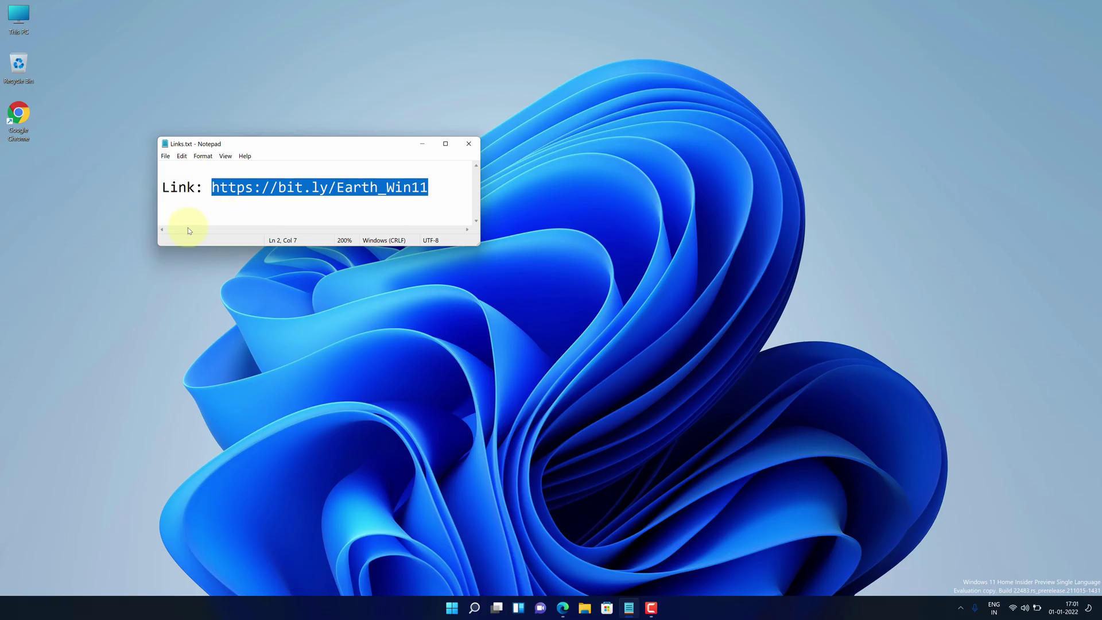
double_click(24, 122)
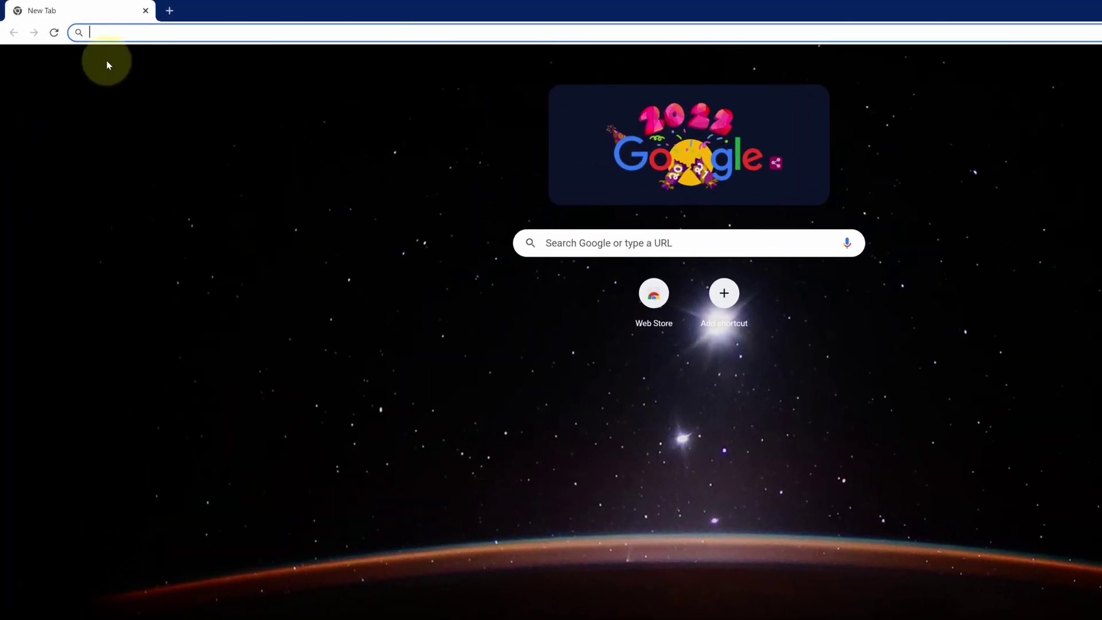
right_click(110, 32)
left_click(143, 118)
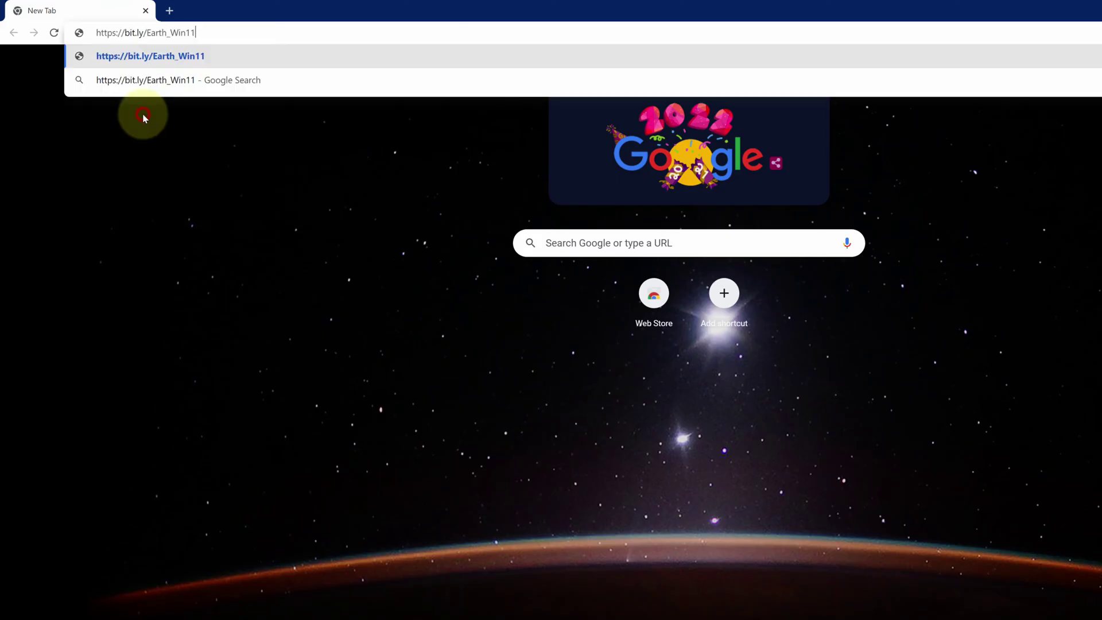
key("Return")
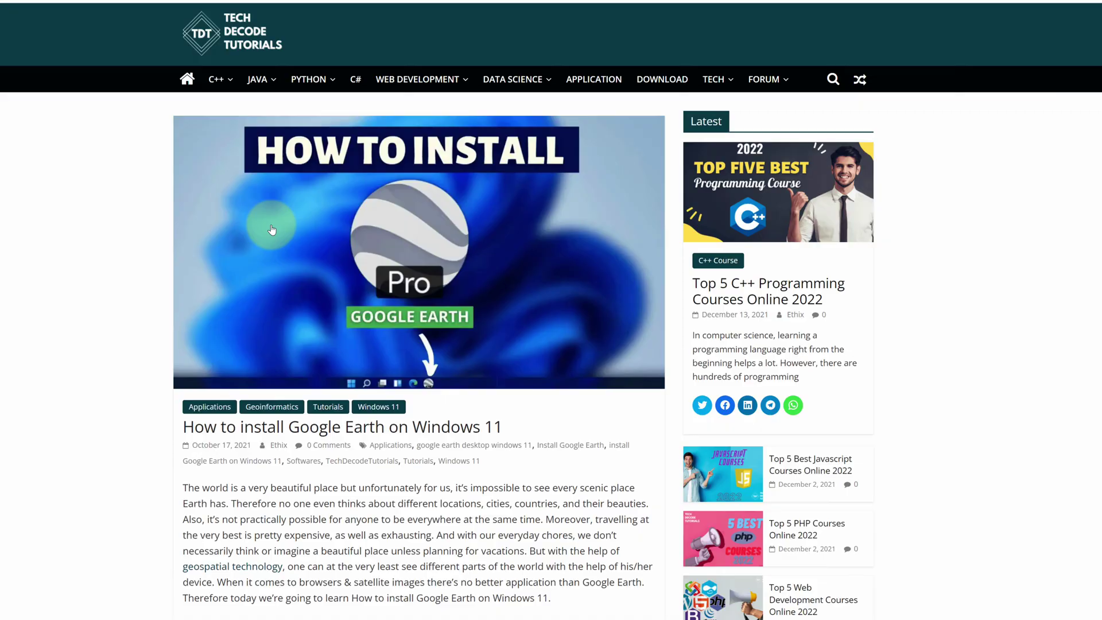
scroll(266, 230, "down", 4)
scroll(265, 229, "down", 4)
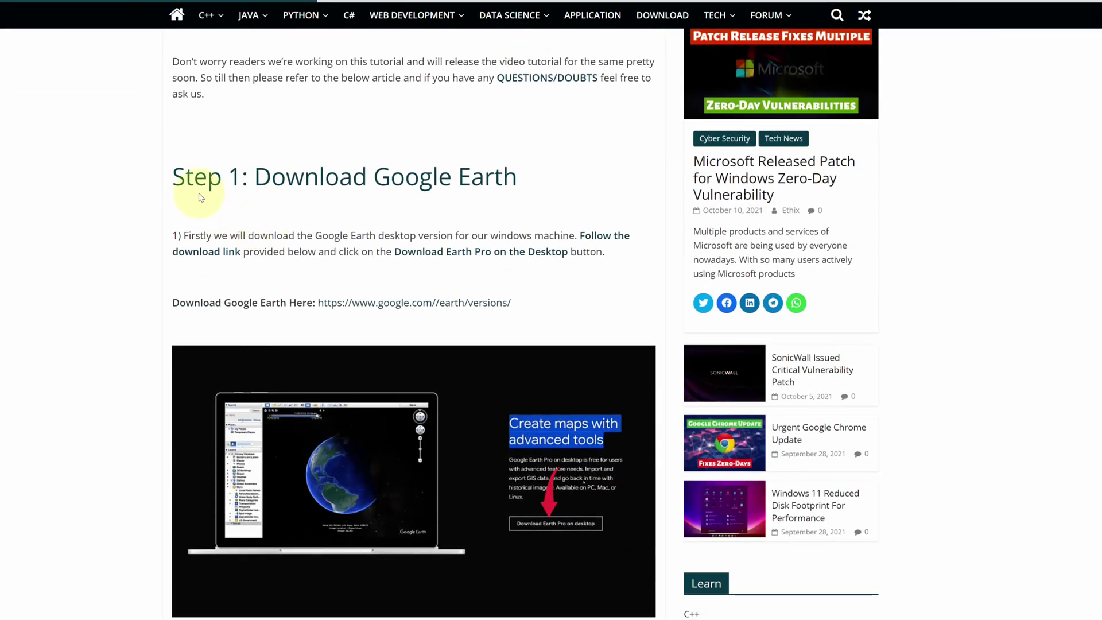
left_click_drag(172, 178, 518, 181)
scroll(462, 250, "down", 6)
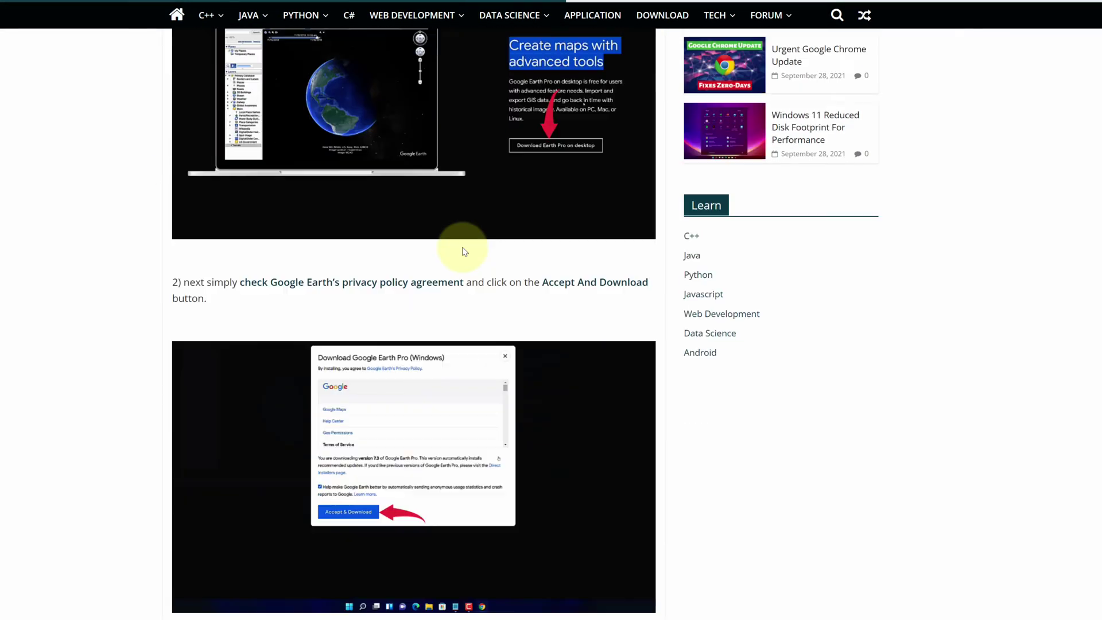
scroll(462, 249, "down", 6)
left_click_drag(174, 350, 639, 350)
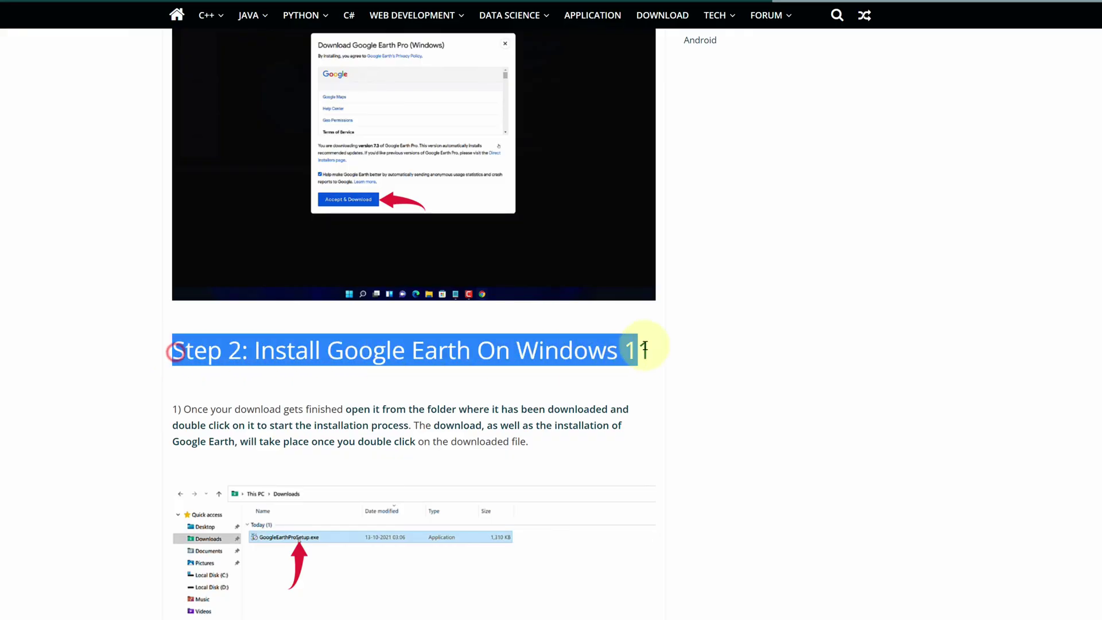
scroll(577, 362, "down", 5)
scroll(578, 361, "down", 5)
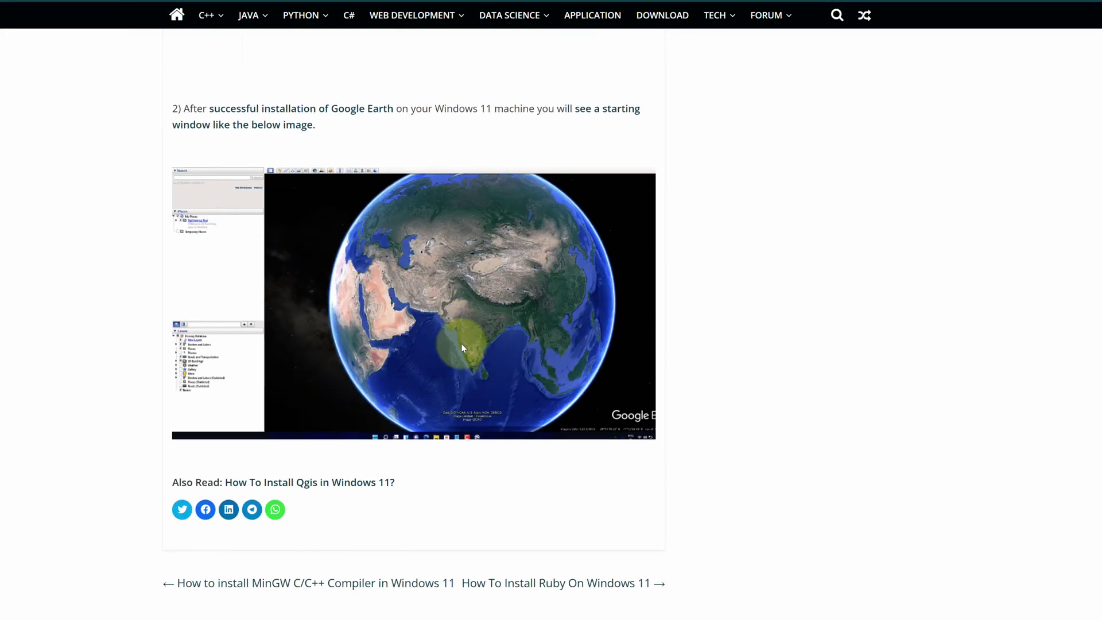
scroll(418, 334, "up", 5)
scroll(418, 333, "up", 5)
scroll(418, 334, "up", 5)
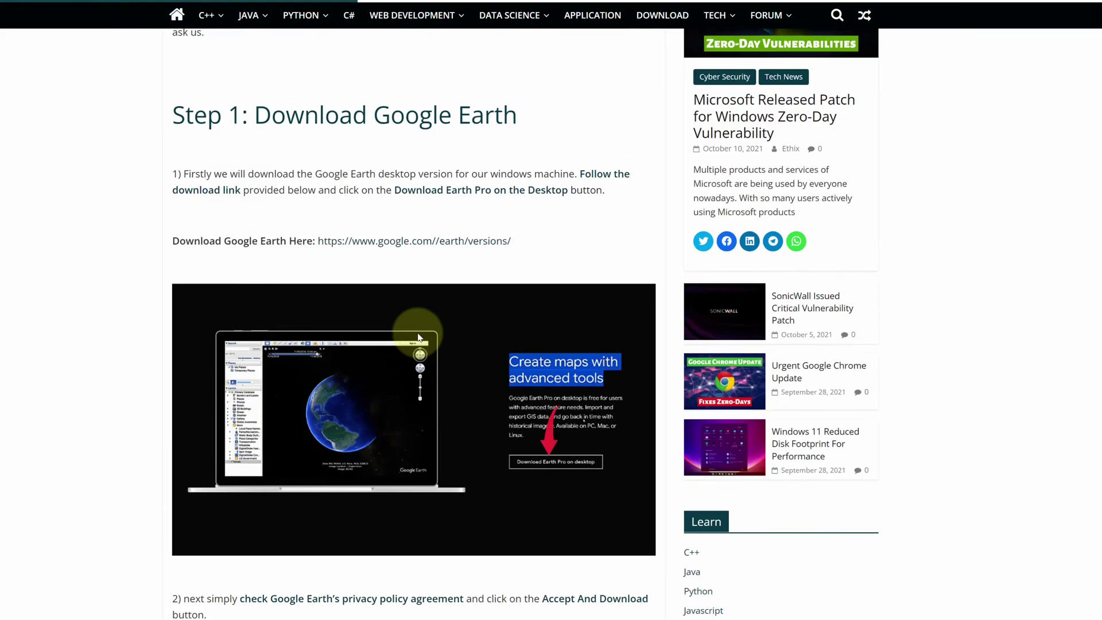
scroll(418, 334, "up", 5)
scroll(420, 336, "down", 4)
scroll(420, 336, "down", 2)
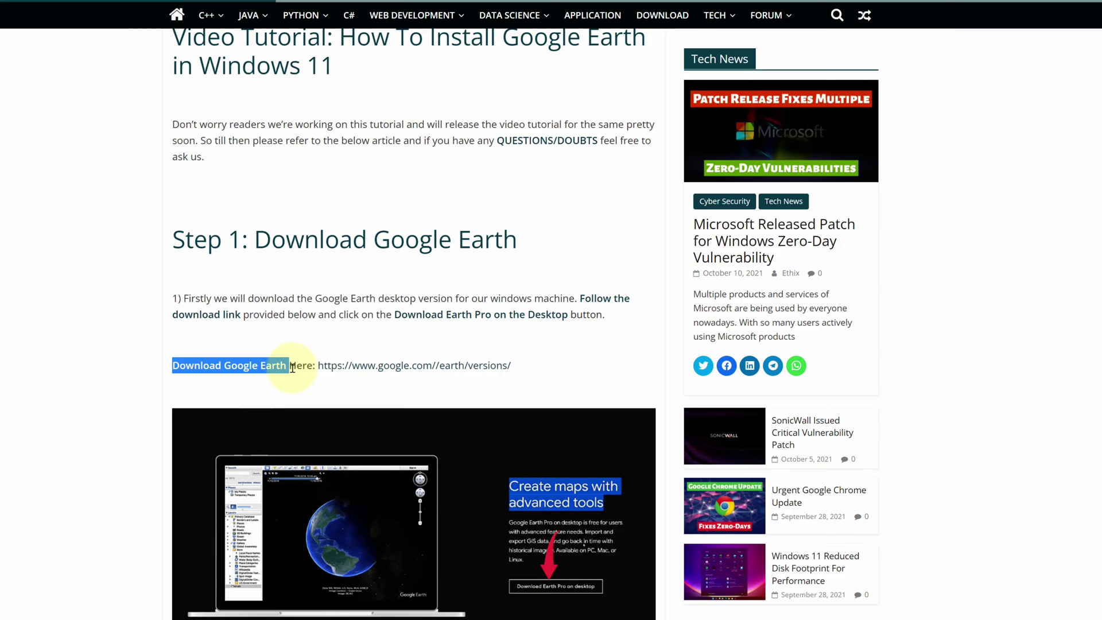
left_click(396, 368)
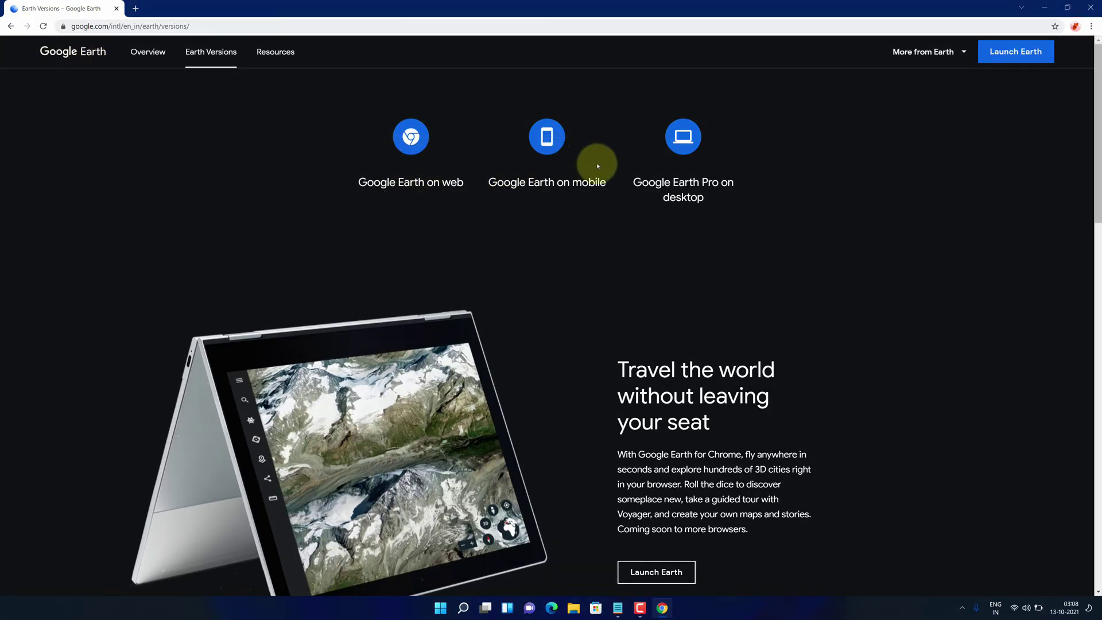
Step: Download the Google Earth Pro installer from the Earth Pro on desktop section
left_click(670, 188)
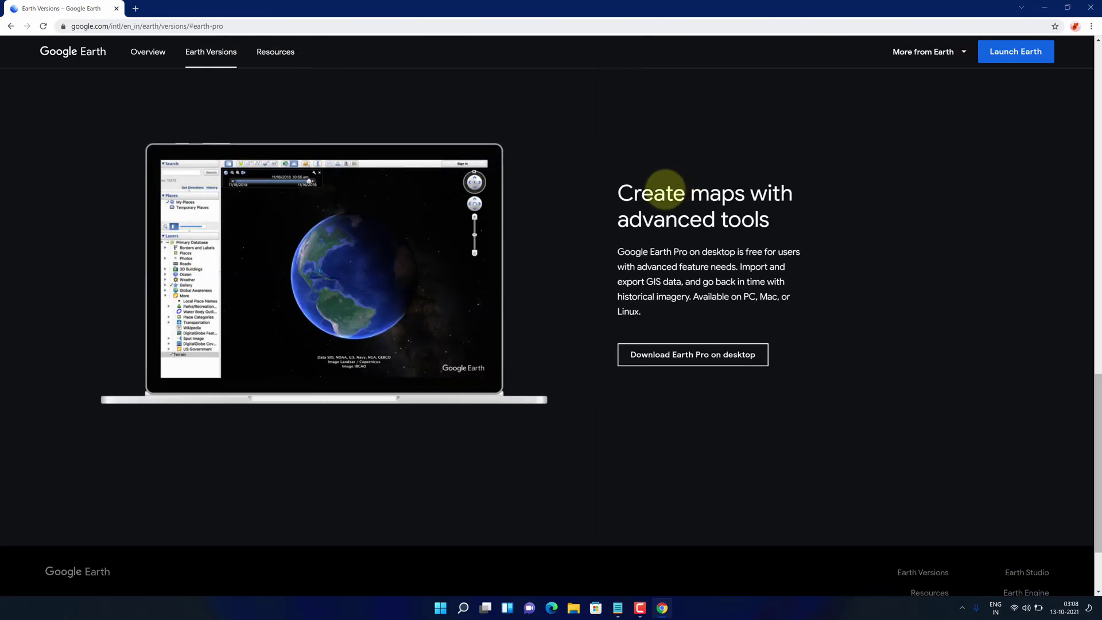
left_click_drag(618, 191, 779, 225)
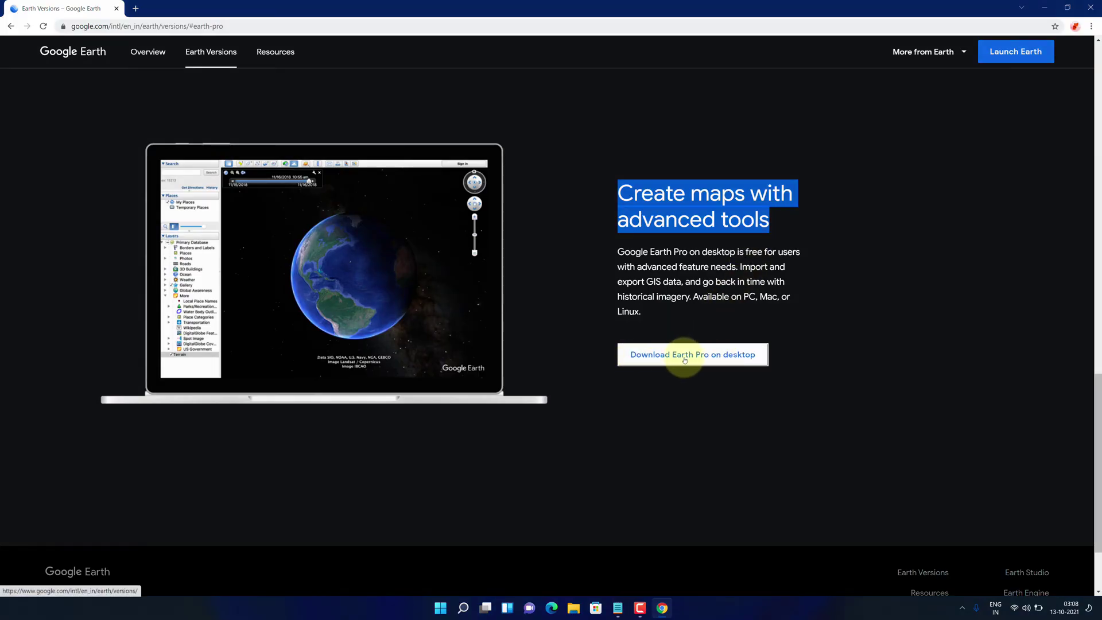
left_click(690, 356)
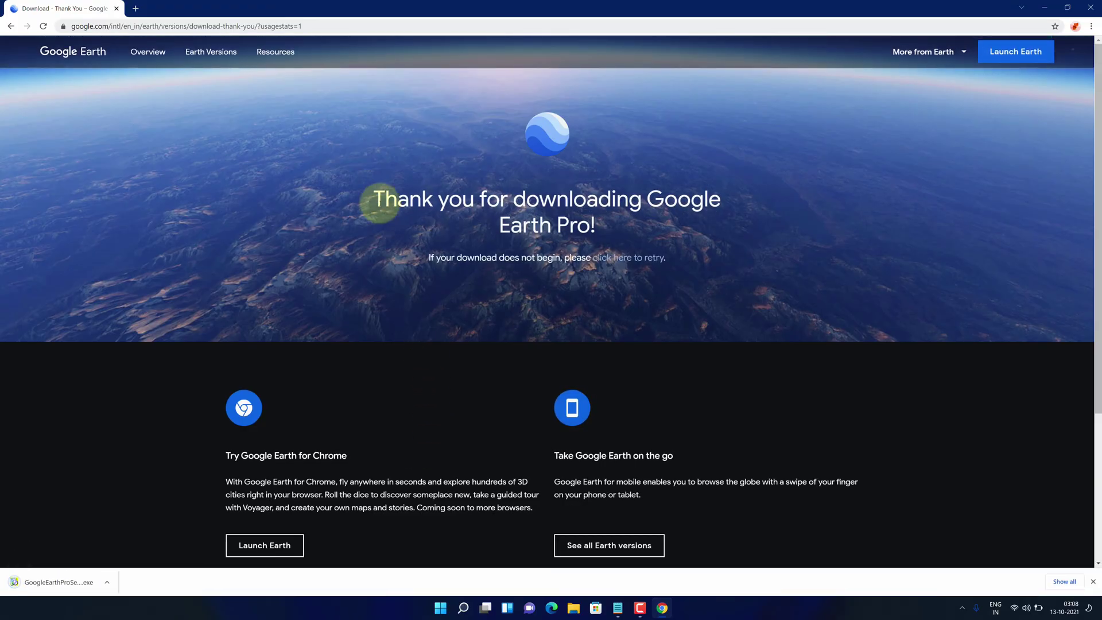
Step: Use the download chip's 'Show in folder' to reveal GoogleEarthProSetup.exe in Downloads
left_click_drag(377, 199, 686, 218)
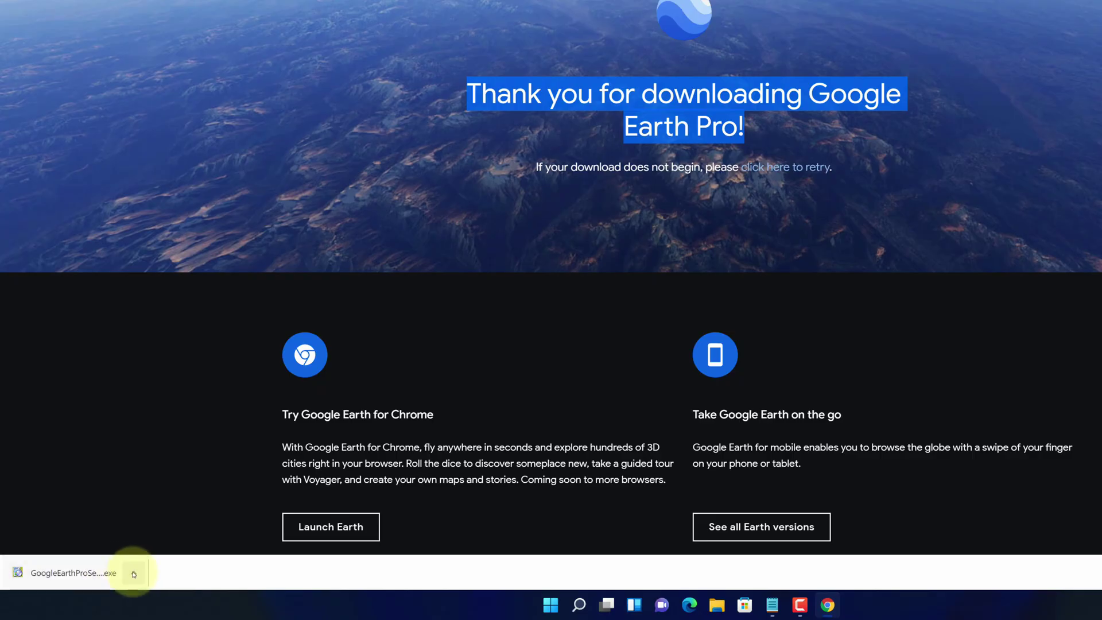
left_click(134, 573)
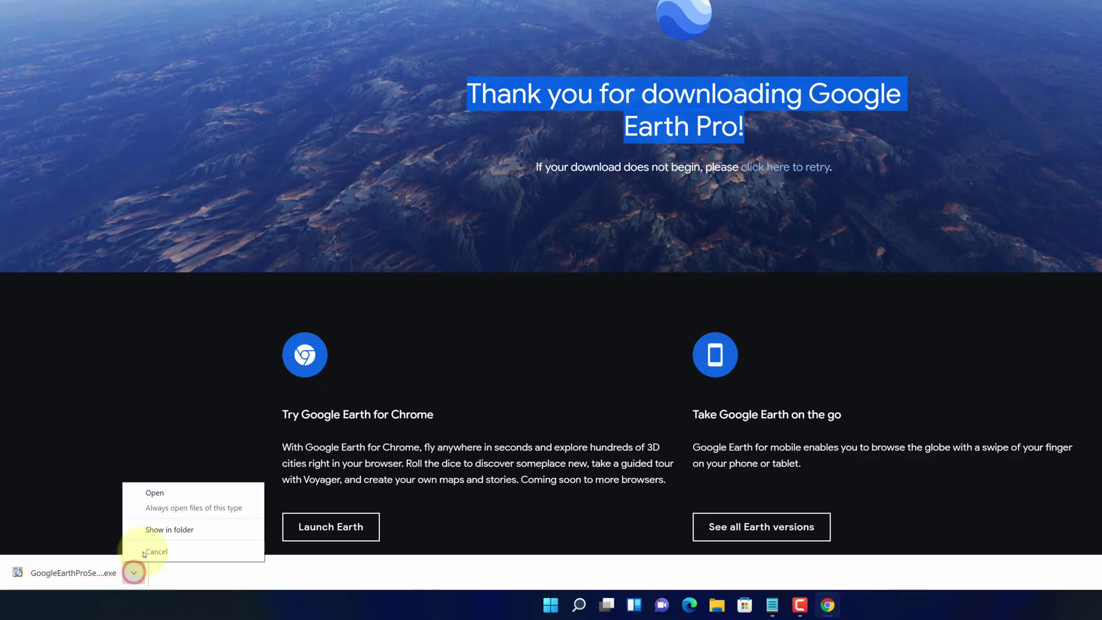
left_click(169, 529)
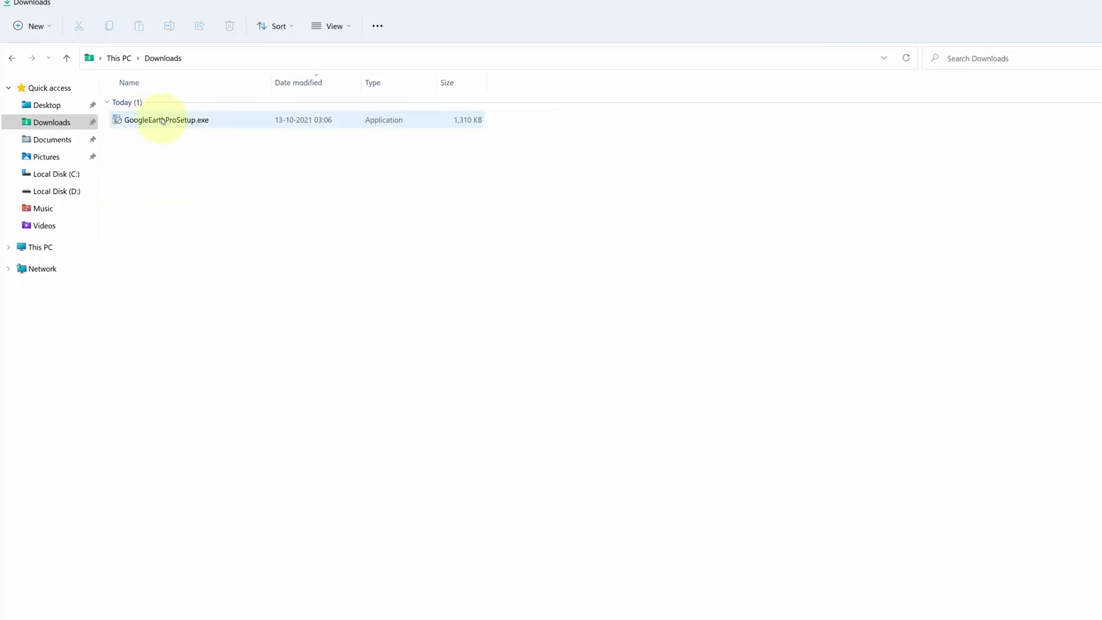
double_click(181, 123)
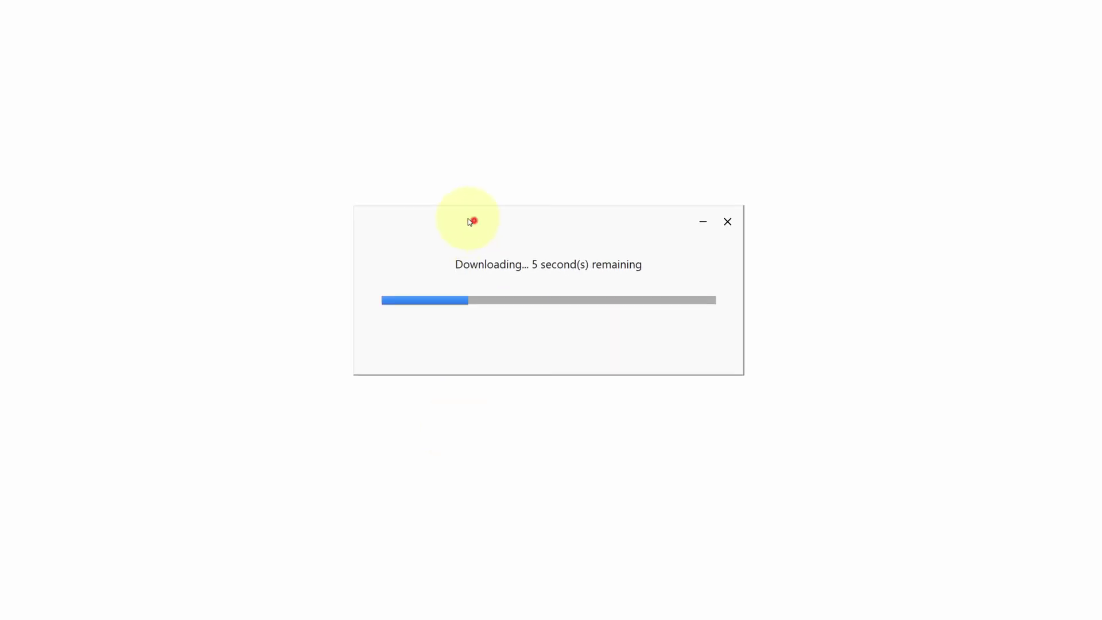
left_click_drag(475, 229, 472, 221)
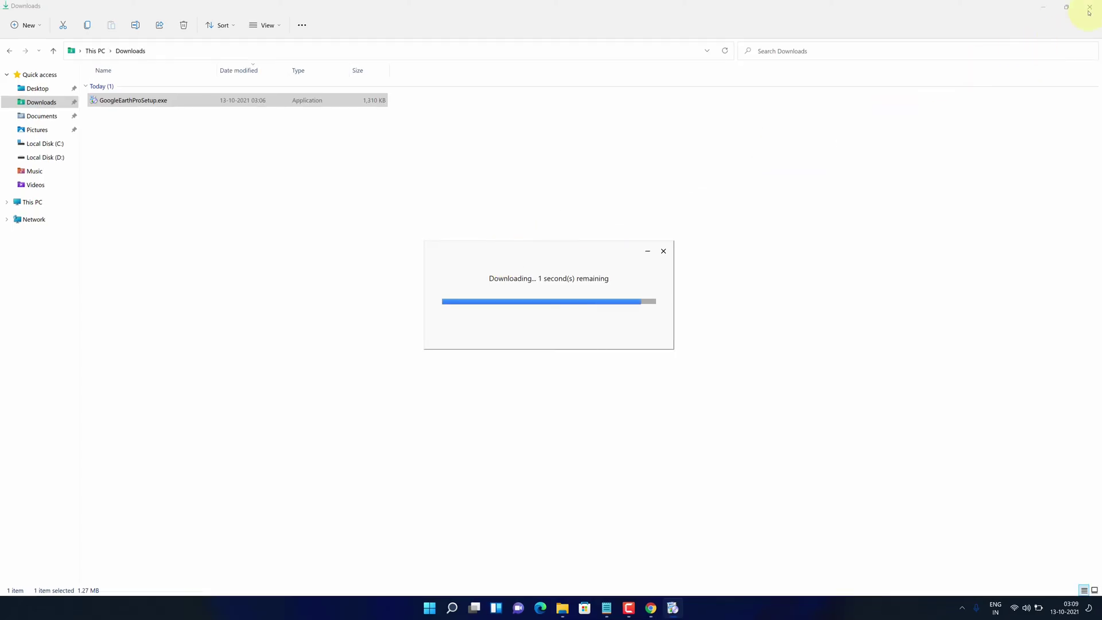
left_click(1089, 12)
left_click(1090, 10)
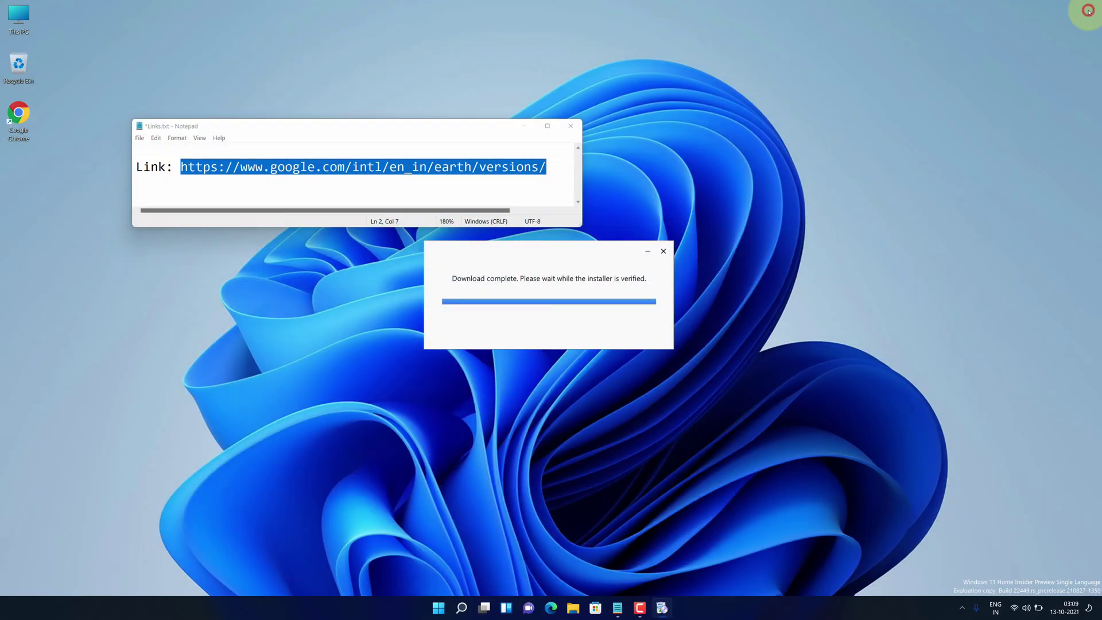
left_click(523, 125)
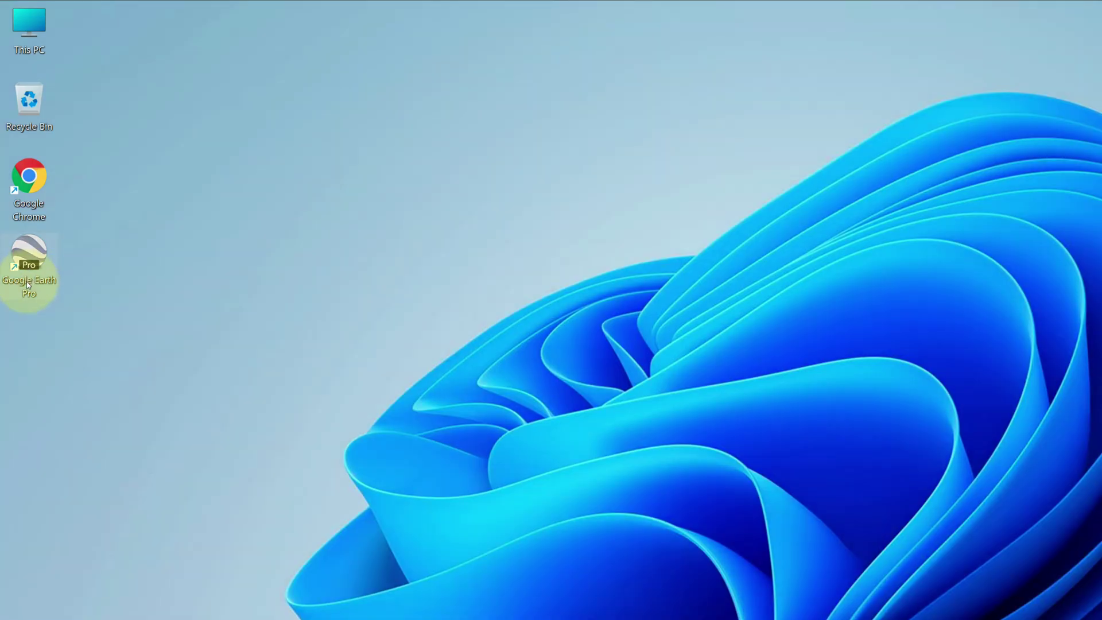
double_click(31, 264)
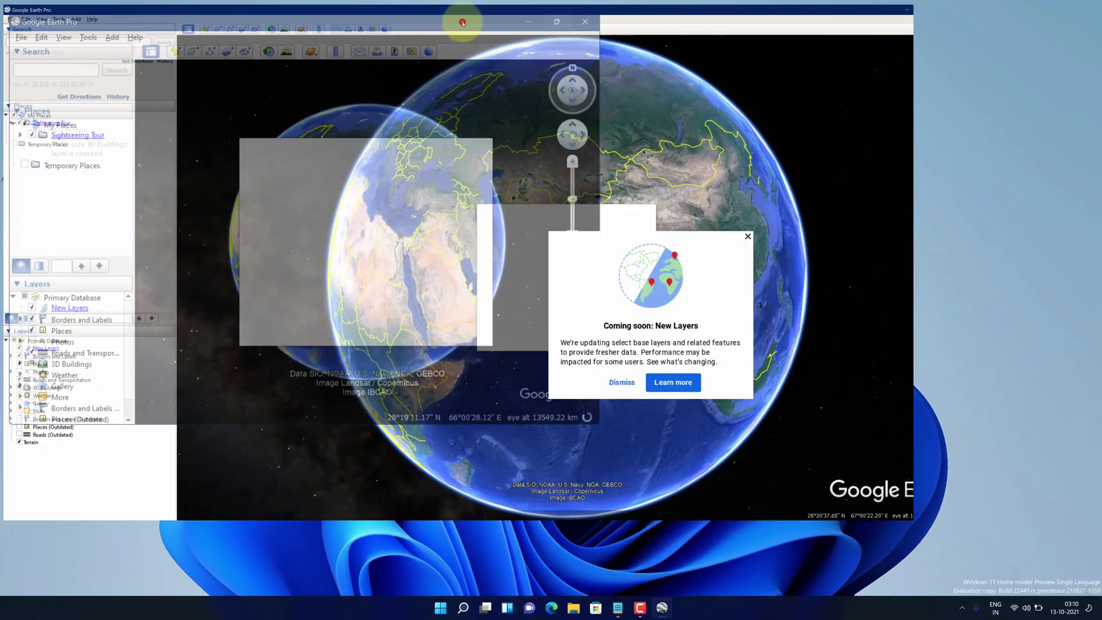
Step: Maximize Google Earth Pro, close the 'Coming soon: New Layers' popup, and spin the globe
double_click(462, 21)
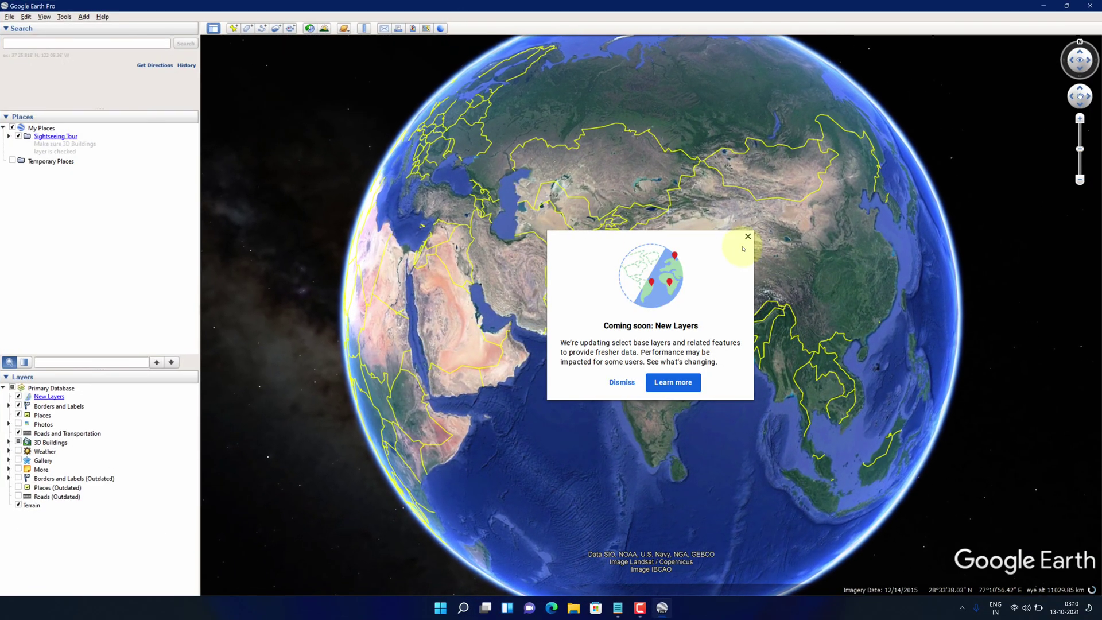
left_click(747, 237)
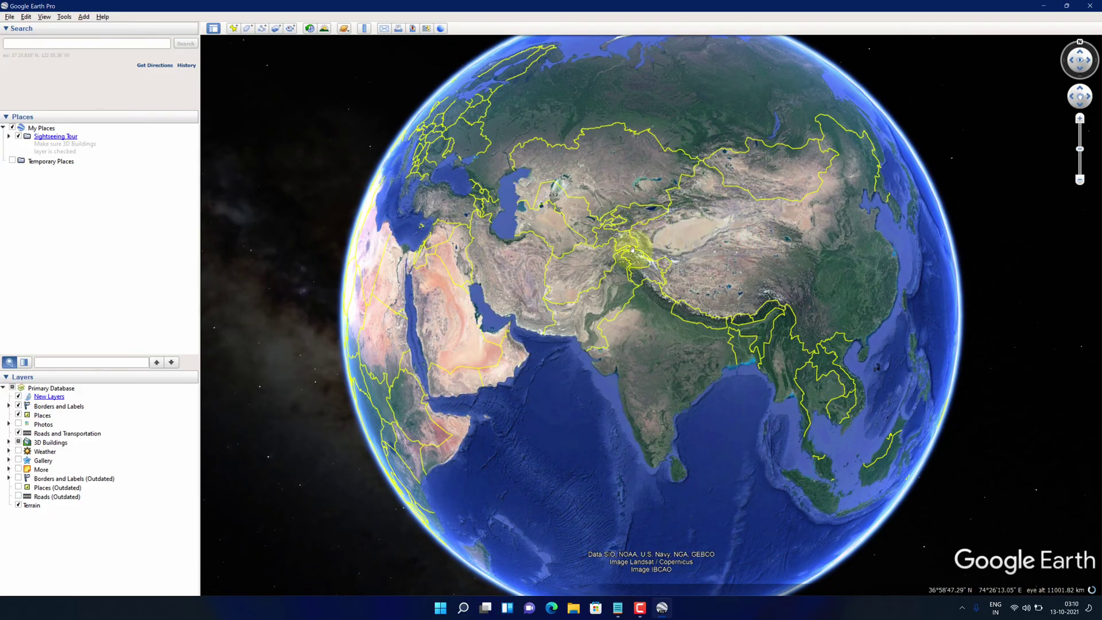
left_click_drag(499, 297, 388, 286)
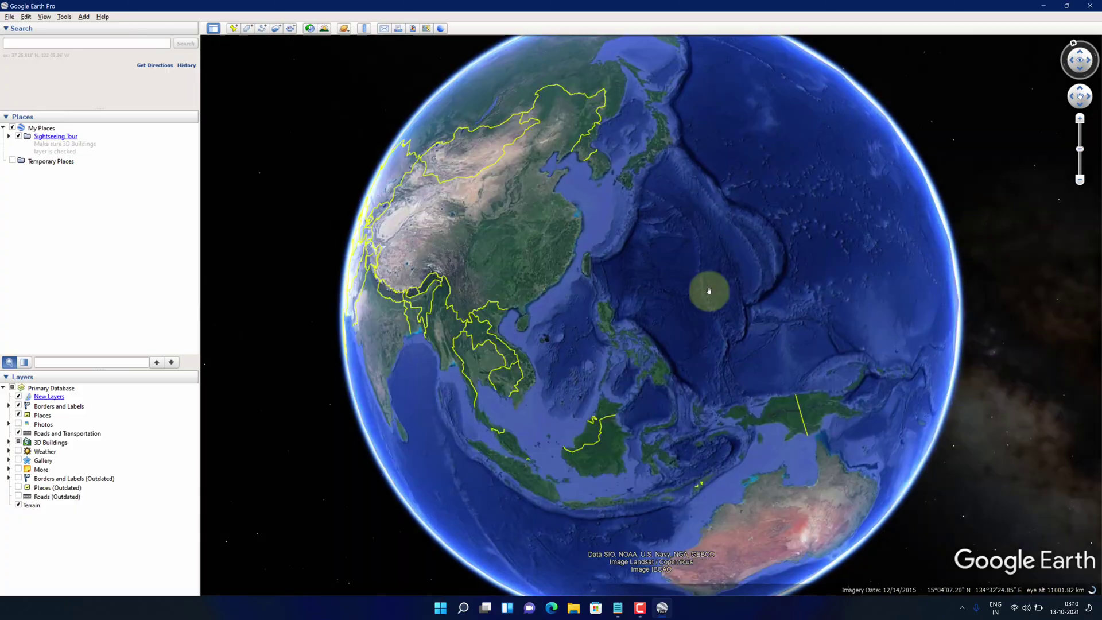
mouse_move(377, 291)
left_mouse_down()
mouse_move(302, 281)
mouse_move(893, 244)
mouse_move(919, 343)
left_mouse_up()
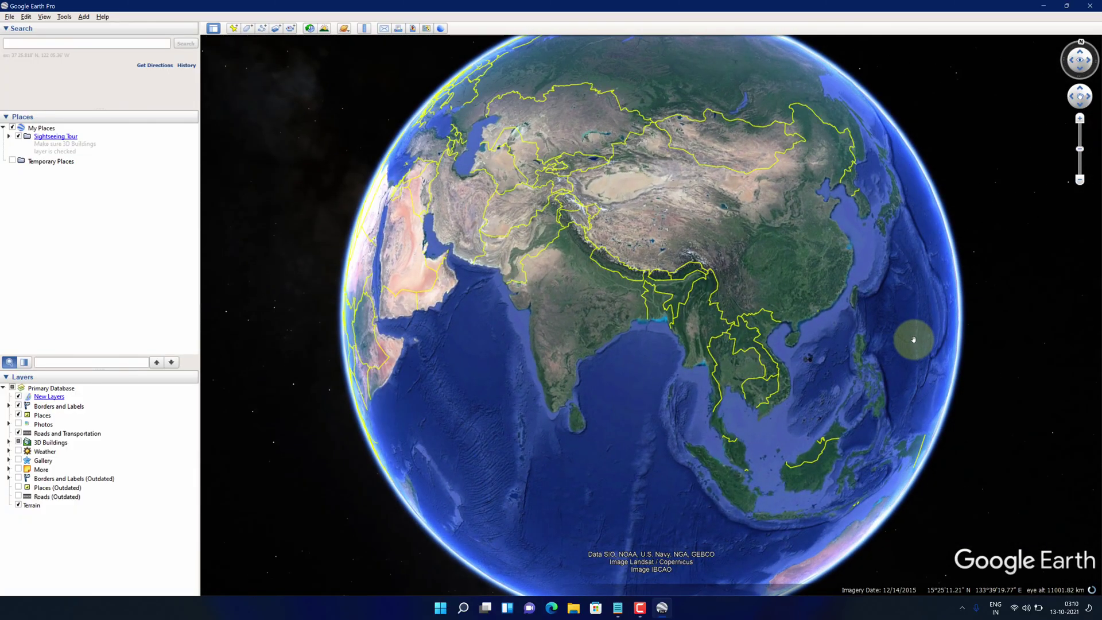